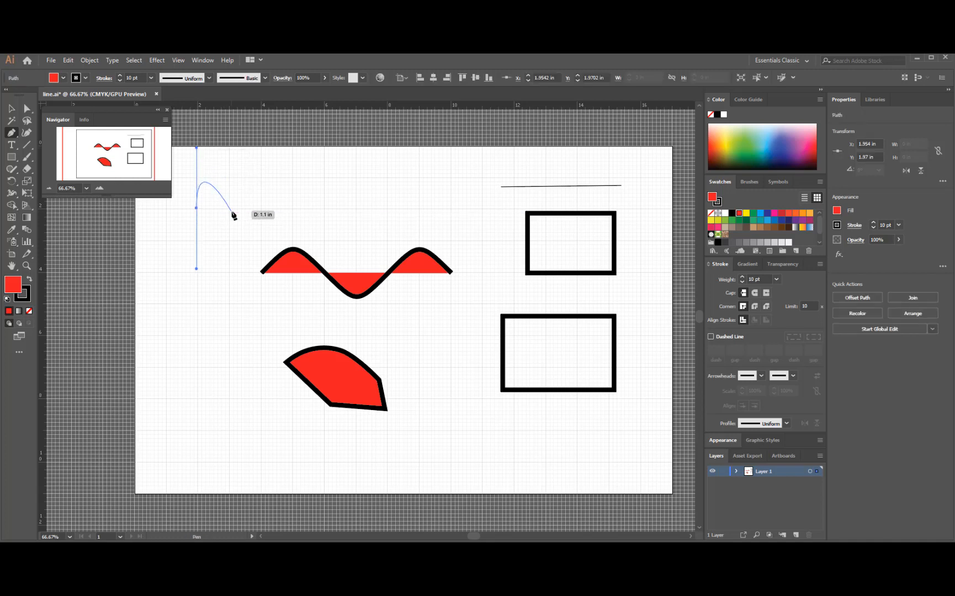
# Step: Complete the tight three-period wave with smooth Pen anchors about 1 in apart, making it about 3 in wide, and deselect it
pyautogui.moveTo(229, 208); pyautogui.dragTo(234, 149)
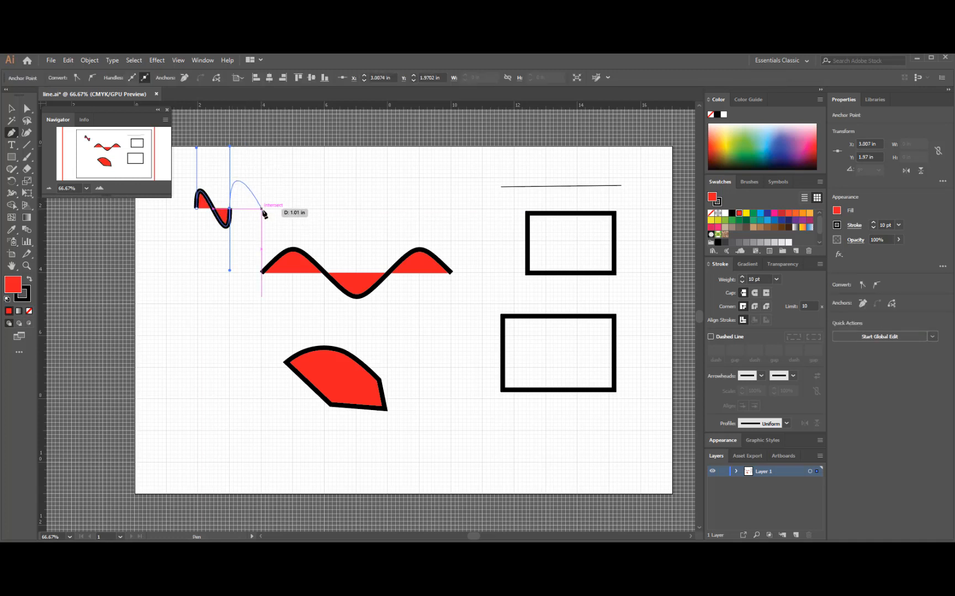
pyautogui.moveTo(262, 209); pyautogui.dragTo(271, 151)
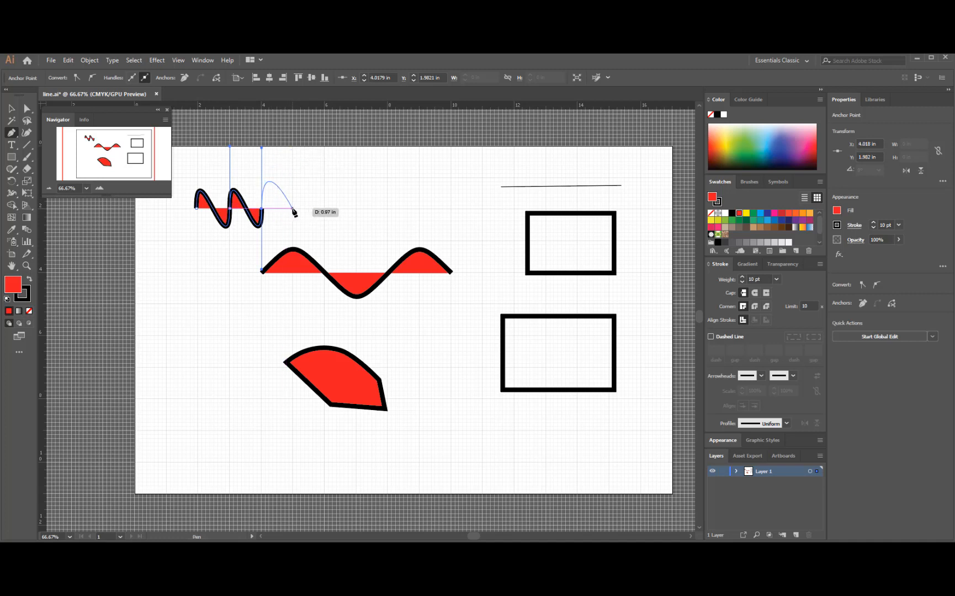
pyautogui.moveTo(291, 209); pyautogui.dragTo(293, 149)
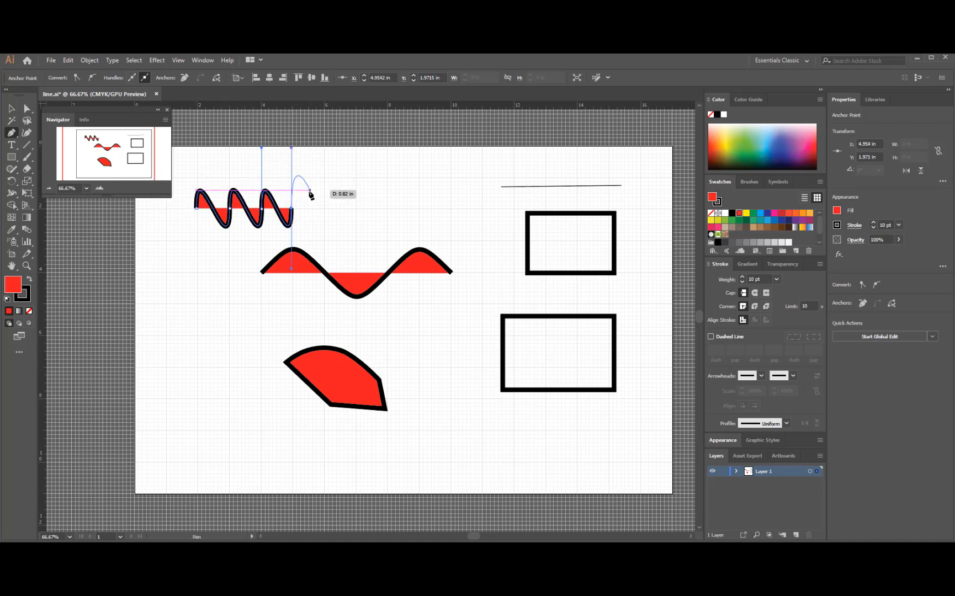
pyautogui.press('v')
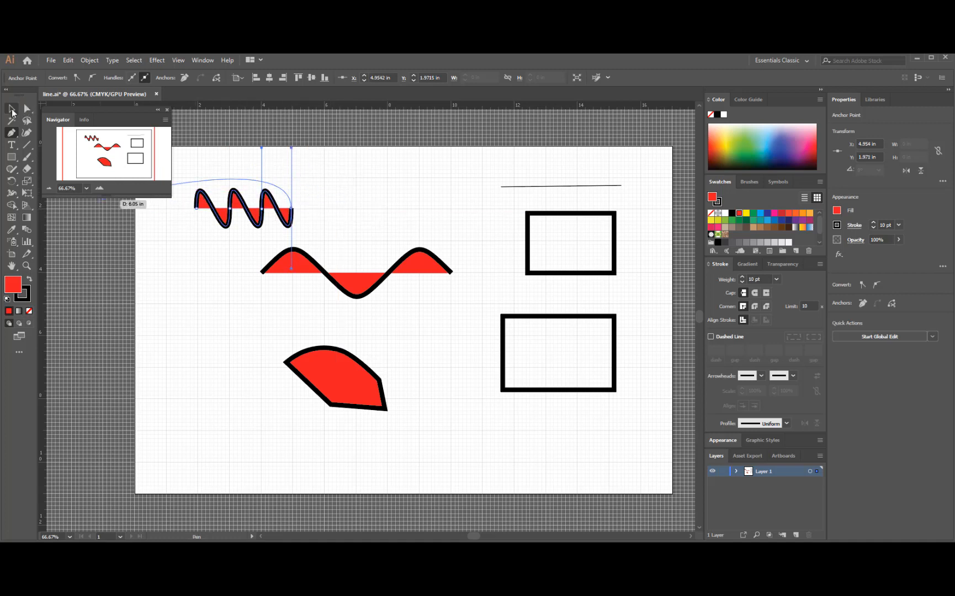
pyautogui.click(415, 209)
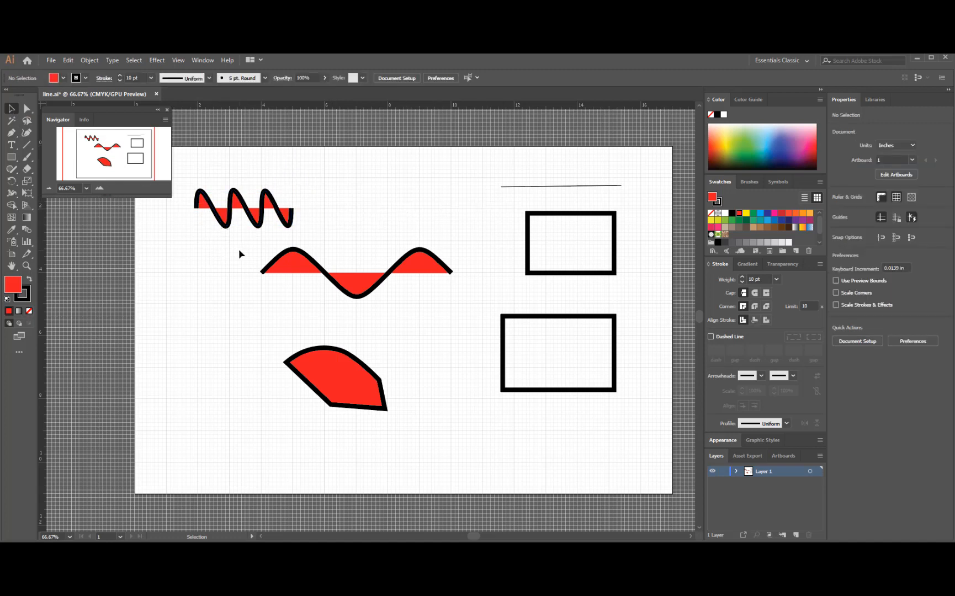
# Step: Remove the red fill from the tight three-period wave, leaving only its black stroke
pyautogui.click(213, 212)
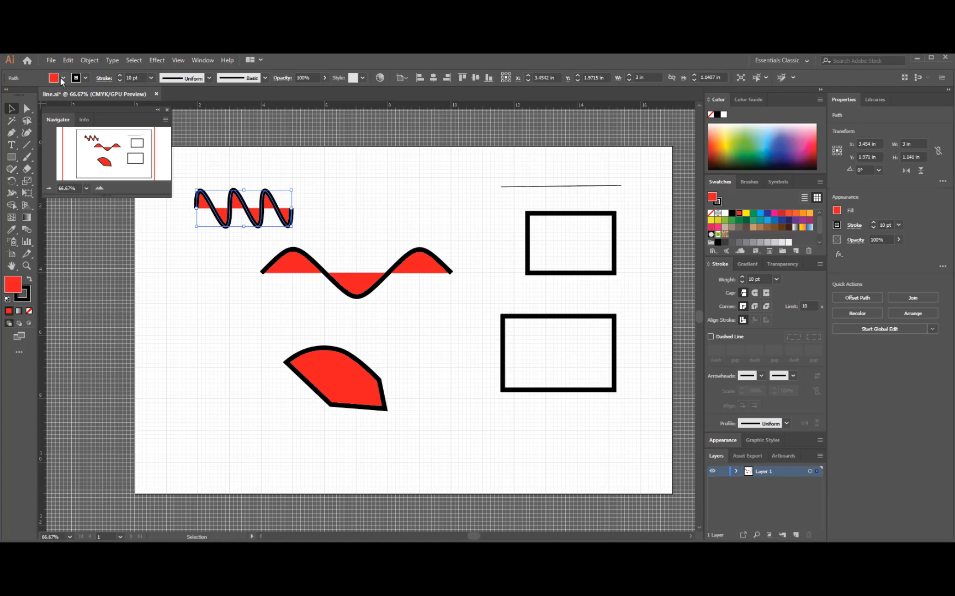
pyautogui.click(63, 78)
pyautogui.click(5, 95)
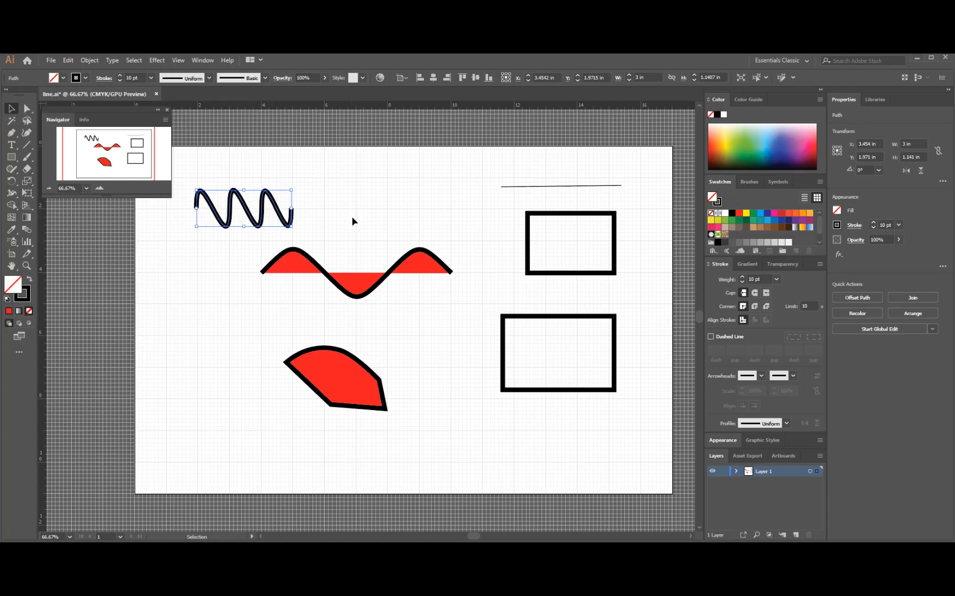
pyautogui.click(302, 234)
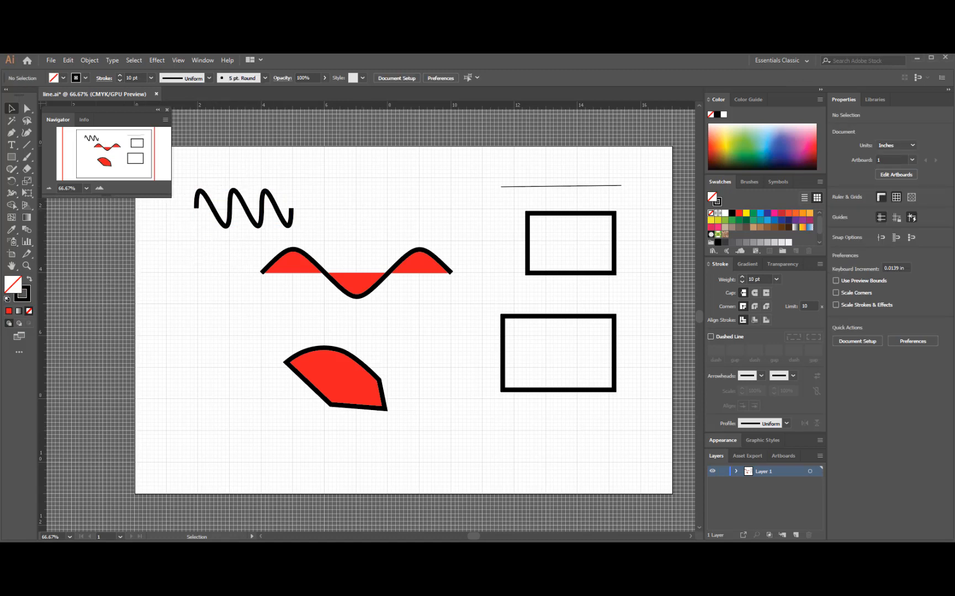
# Step: Draw a long unfilled wave across the page with smooth Pen anchors about 4 in apart, spanning about 16 in at Y 6 in
pyautogui.click(11, 132)
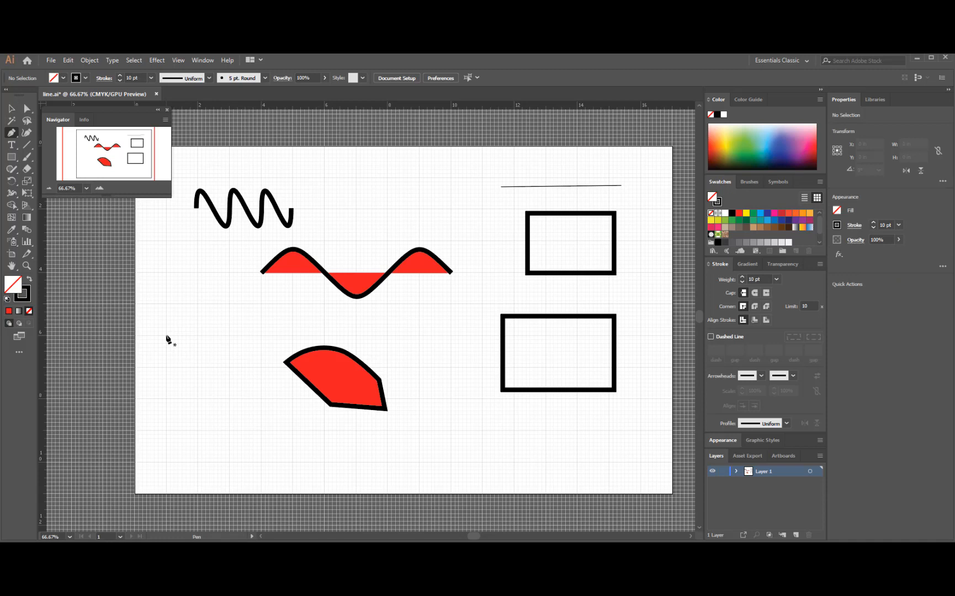
pyautogui.moveTo(166, 336); pyautogui.dragTo(229, 304)
pyautogui.moveTo(291, 336)
pyautogui.mouseDown()
pyautogui.moveTo(343, 378)
pyautogui.moveTo(331, 376)
pyautogui.moveTo(300, 357)
pyautogui.moveTo(354, 366)
pyautogui.mouseUp()
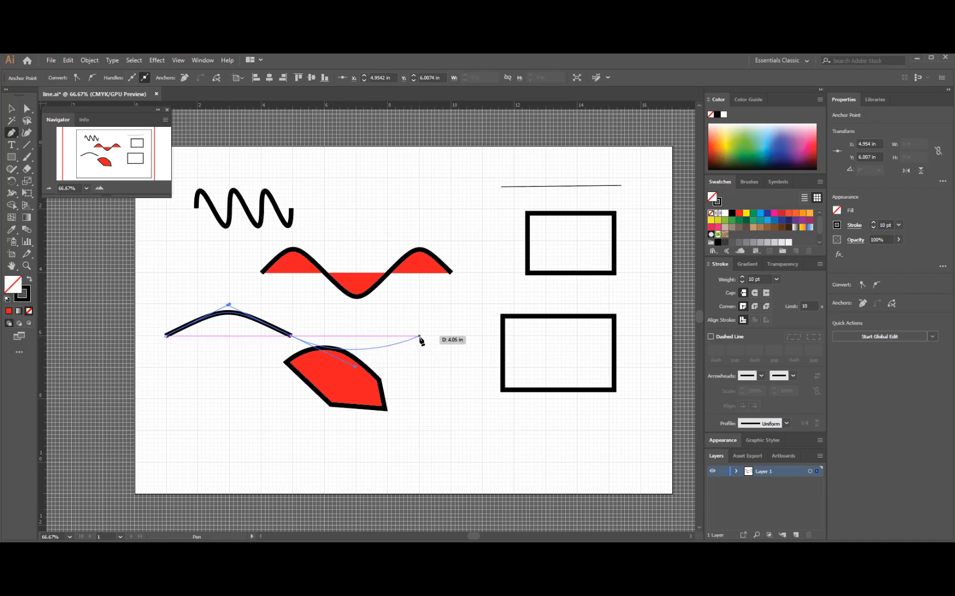
pyautogui.moveTo(419, 336); pyautogui.dragTo(485, 307)
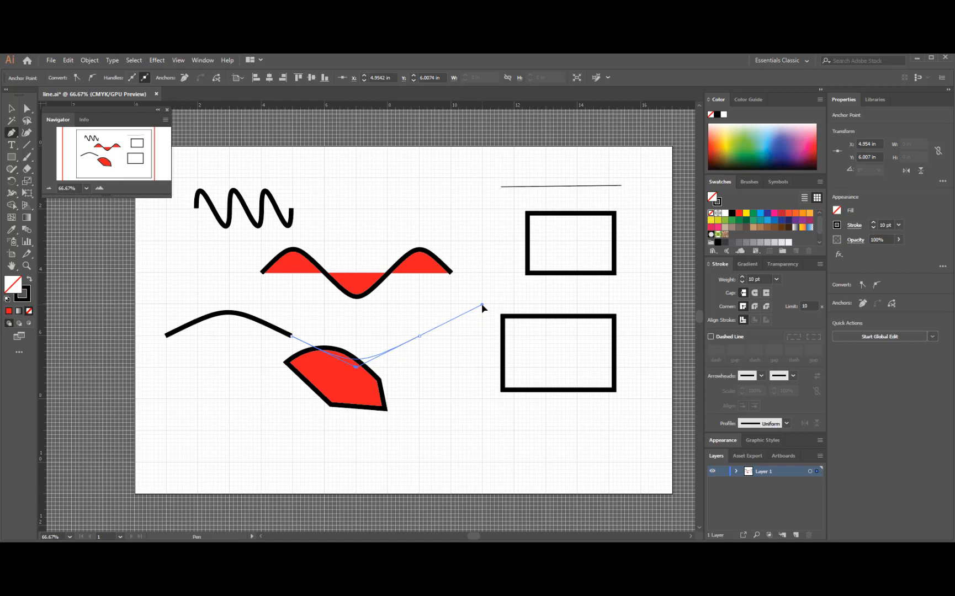
pyautogui.moveTo(483, 308); pyautogui.dragTo(482, 307)
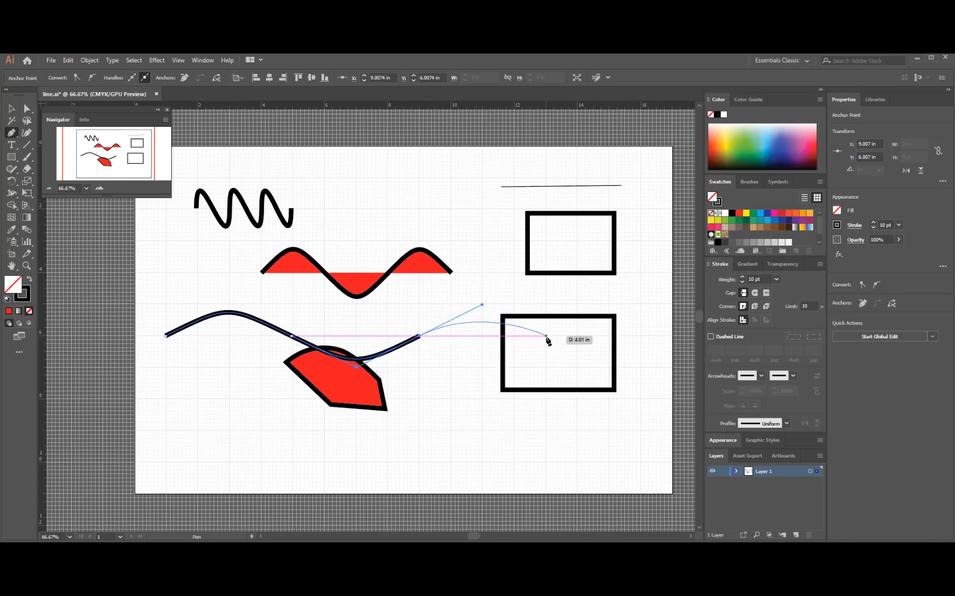
pyautogui.moveTo(546, 335); pyautogui.dragTo(609, 369)
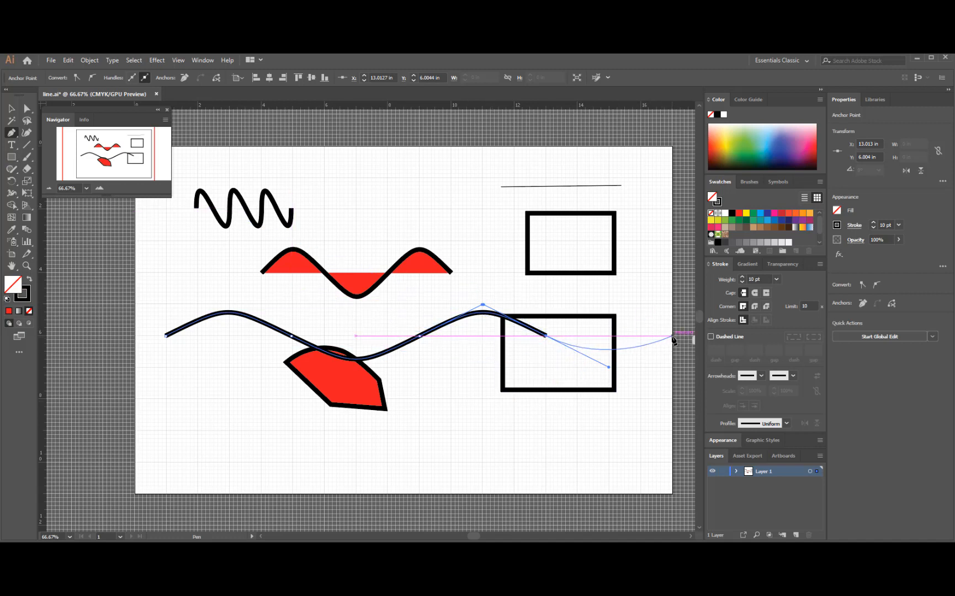
pyautogui.moveTo(670, 336); pyautogui.dragTo(667, 307)
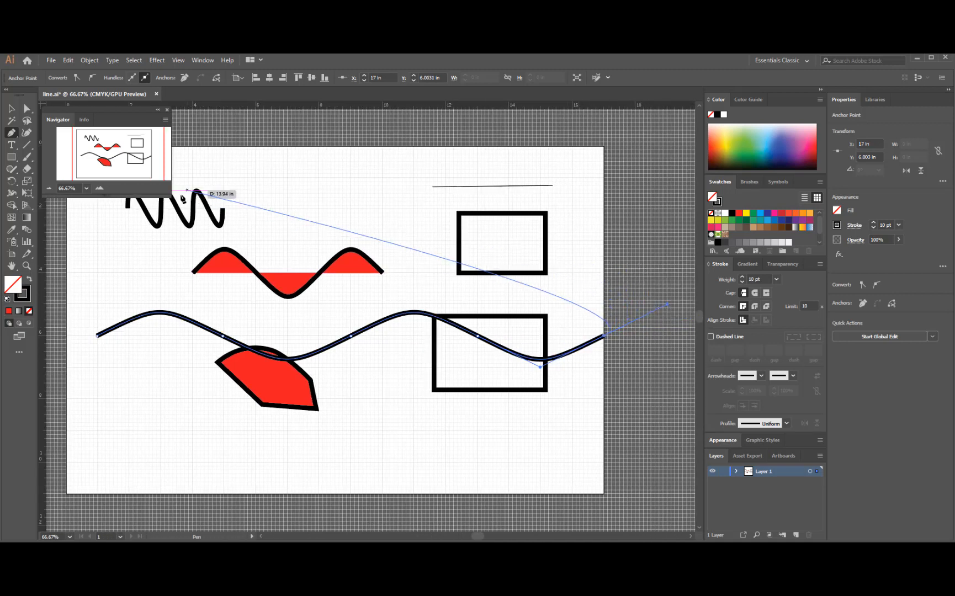
pyautogui.click(12, 109)
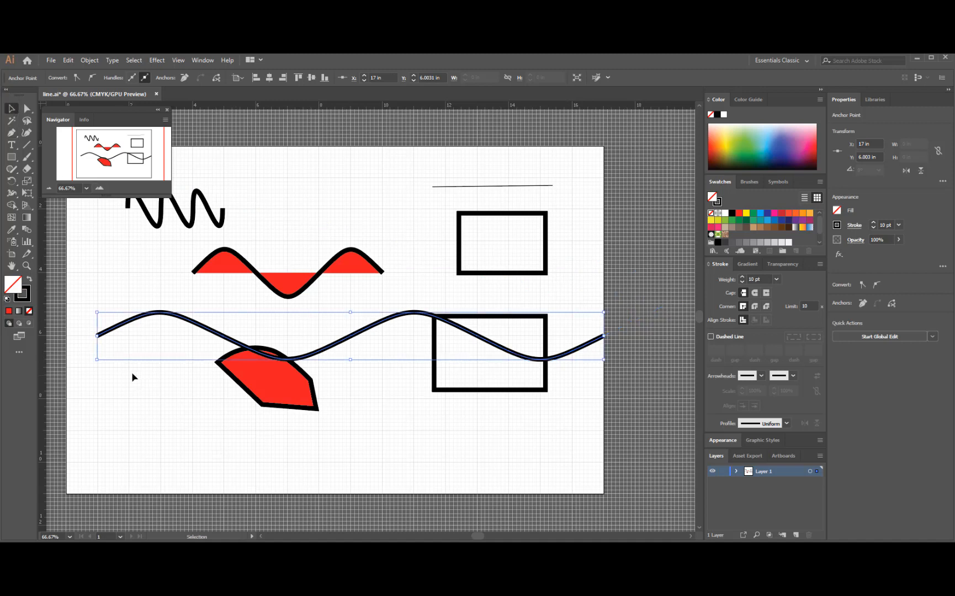
pyautogui.click(88, 356)
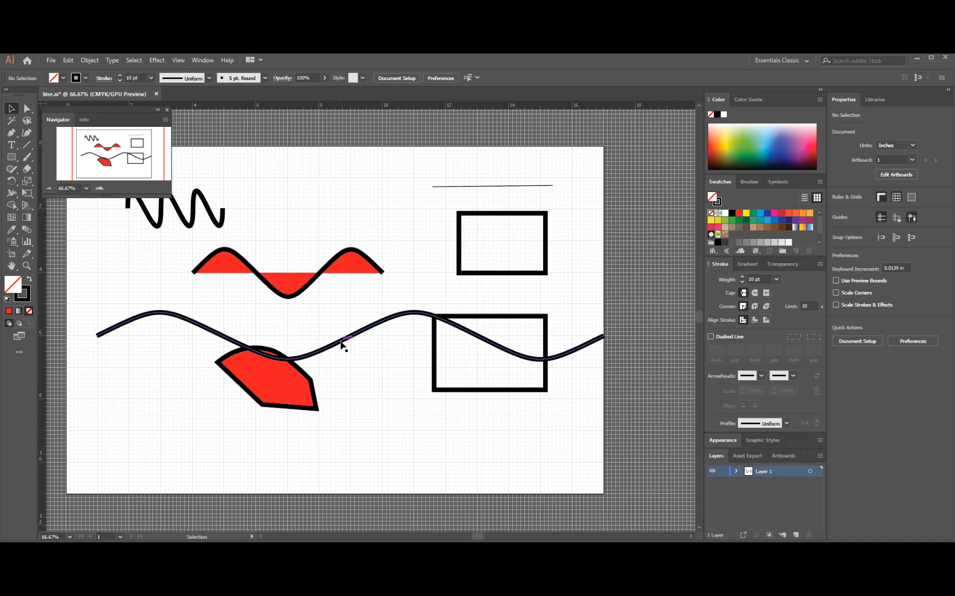
# Step: Move the long wave up off the red closed shape and delete that shape
pyautogui.moveTo(340, 344)
pyautogui.mouseDown()
pyautogui.moveTo(354, 315)
pyautogui.moveTo(326, 305)
pyautogui.mouseUp()
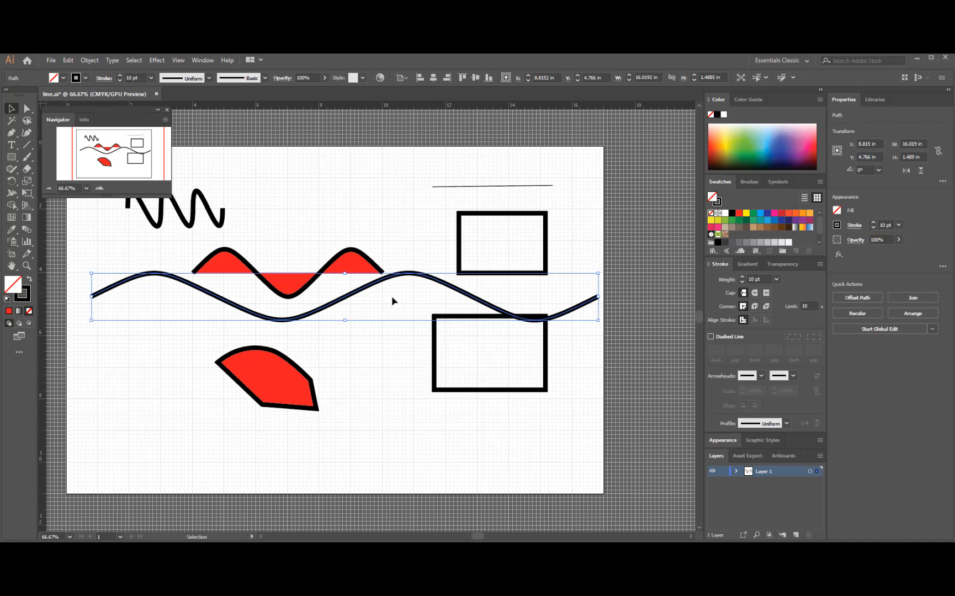
pyautogui.click(376, 343)
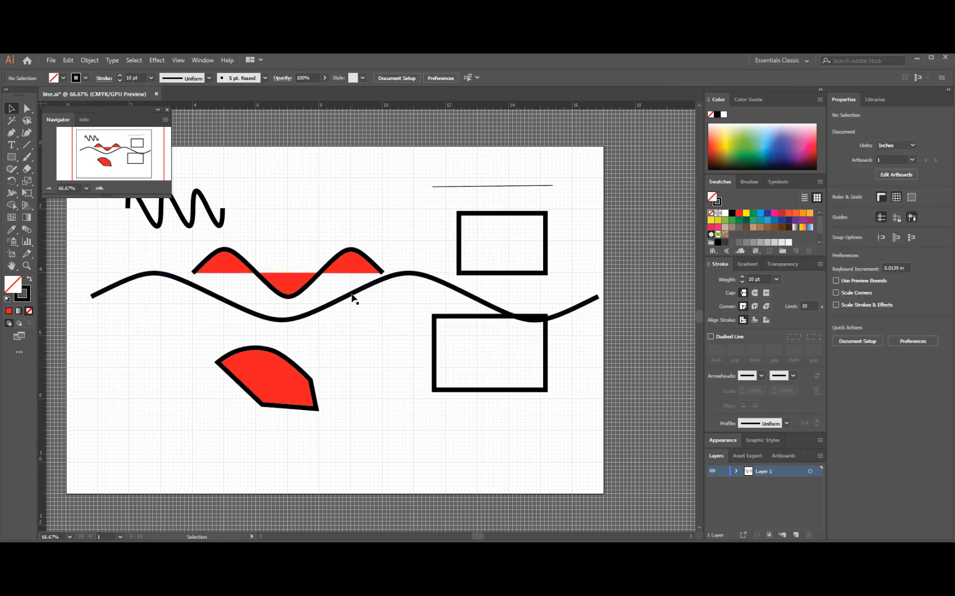
pyautogui.click(303, 383)
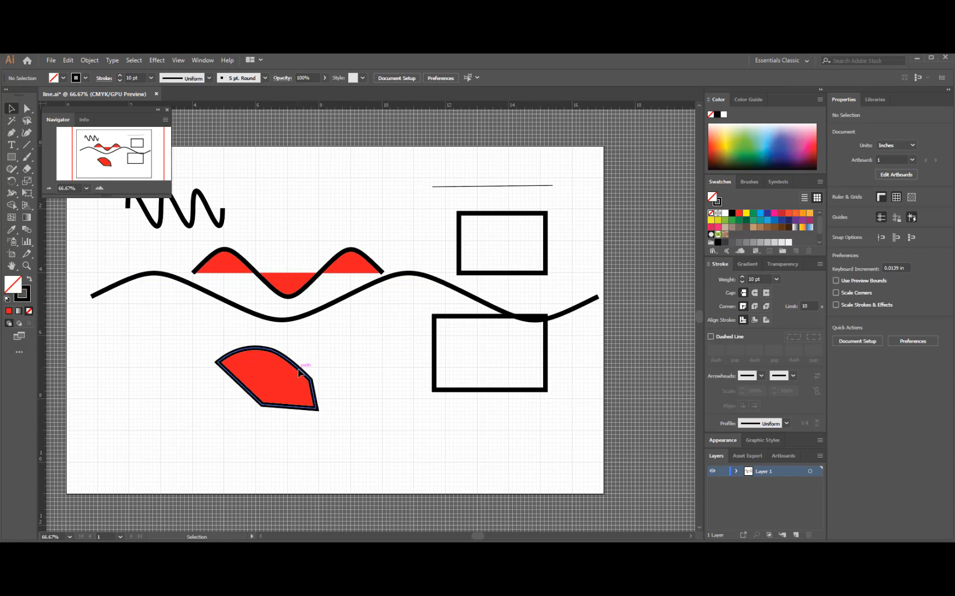
pyautogui.press('Delete')
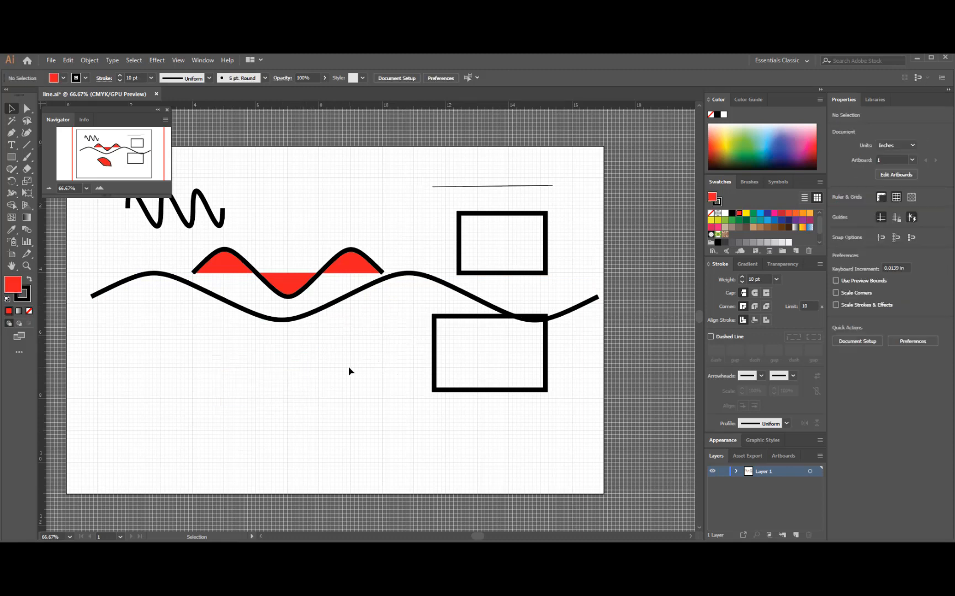
# Step: Move the long wave near the page's lower edge and place a duplicate slightly above it, centred at about X 7.81, Y 7.99 in
pyautogui.moveTo(426, 280)
pyautogui.mouseDown()
pyautogui.moveTo(435, 379)
pyautogui.moveTo(409, 364)
pyautogui.moveTo(409, 402)
pyautogui.mouseUp()
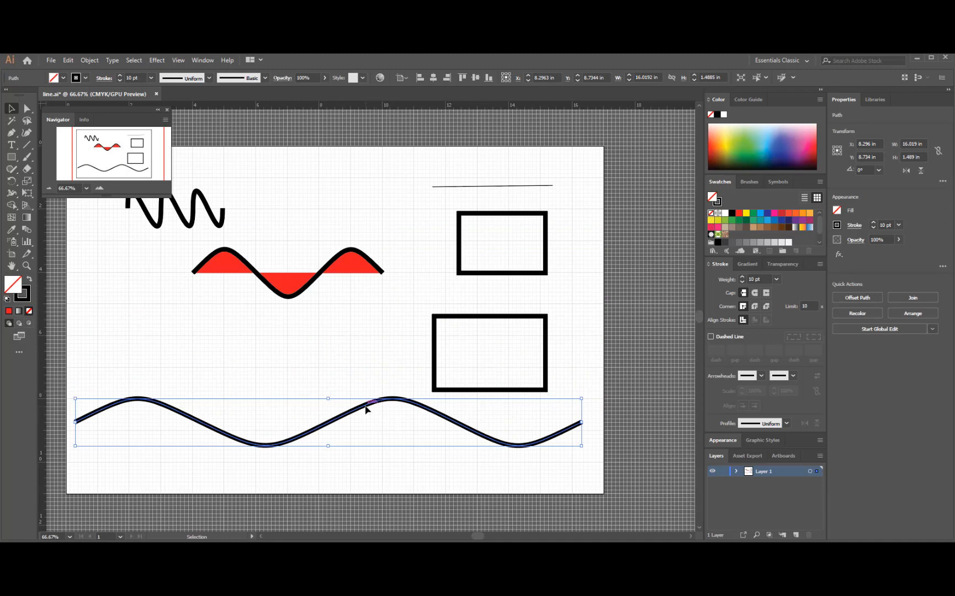
pyautogui.moveTo(366, 409)
pyautogui.mouseDown()
pyautogui.moveTo(377, 364)
pyautogui.moveTo(373, 372)
pyautogui.mouseUp()
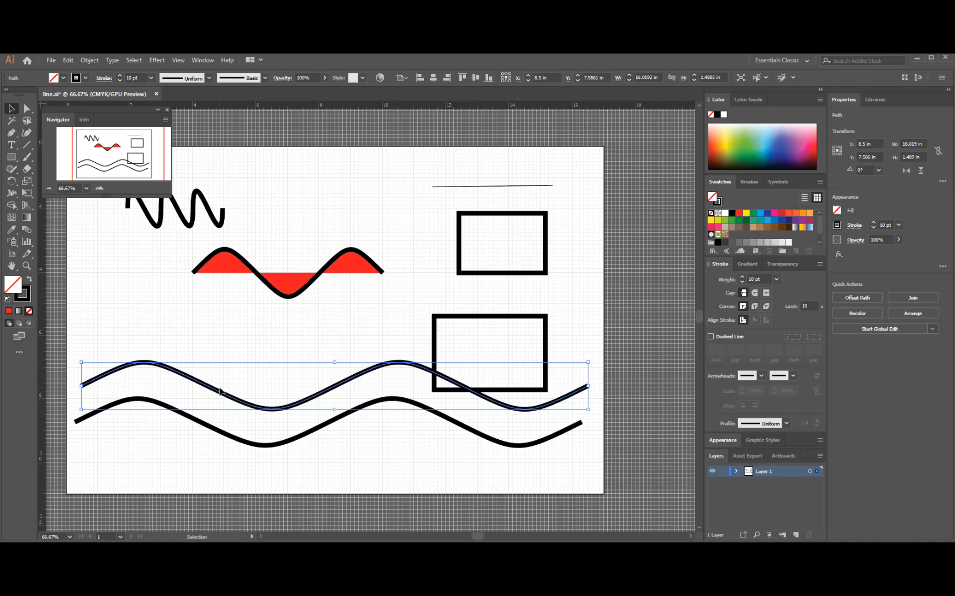
pyautogui.moveTo(217, 392); pyautogui.dragTo(198, 394)
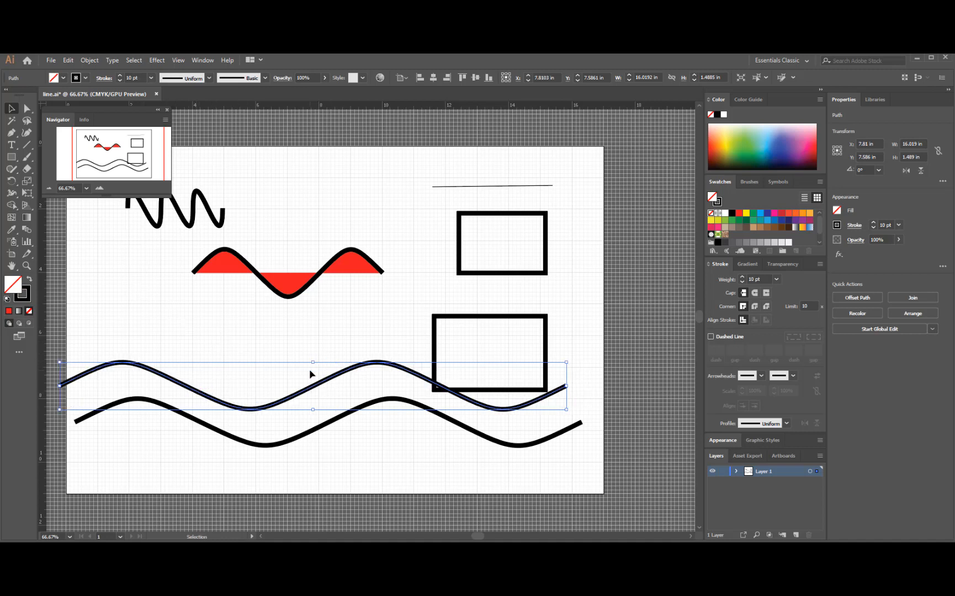
pyautogui.moveTo(313, 391); pyautogui.dragTo(313, 404)
pyautogui.scroll(-1, 298, 359)
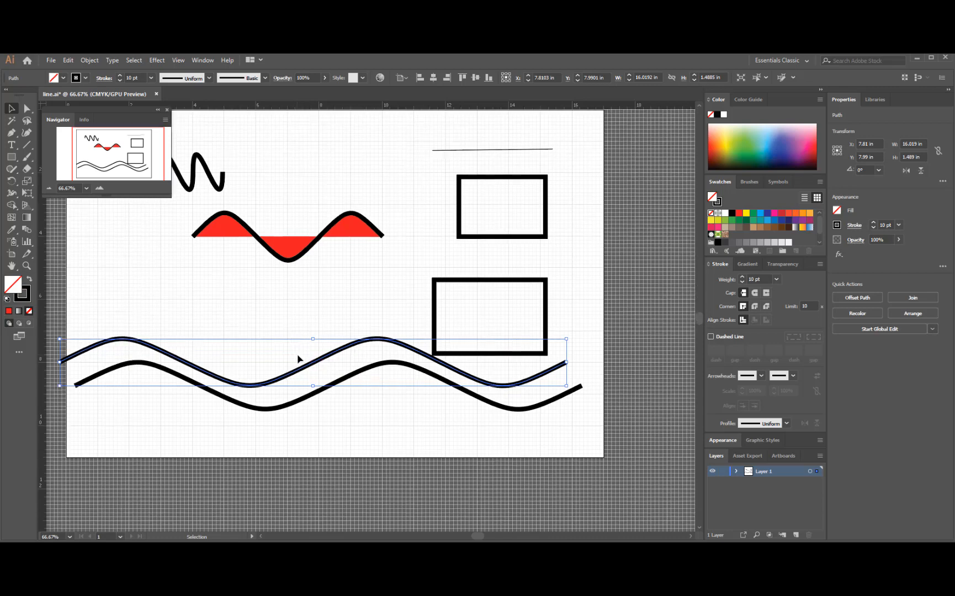
pyautogui.hotkey('ctrl', '-')
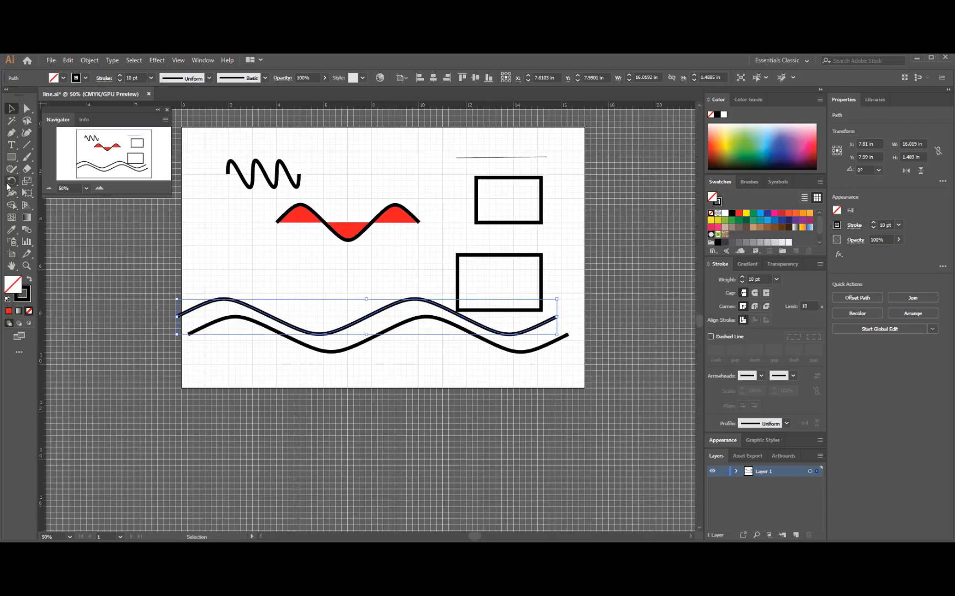
pyautogui.click(11, 132)
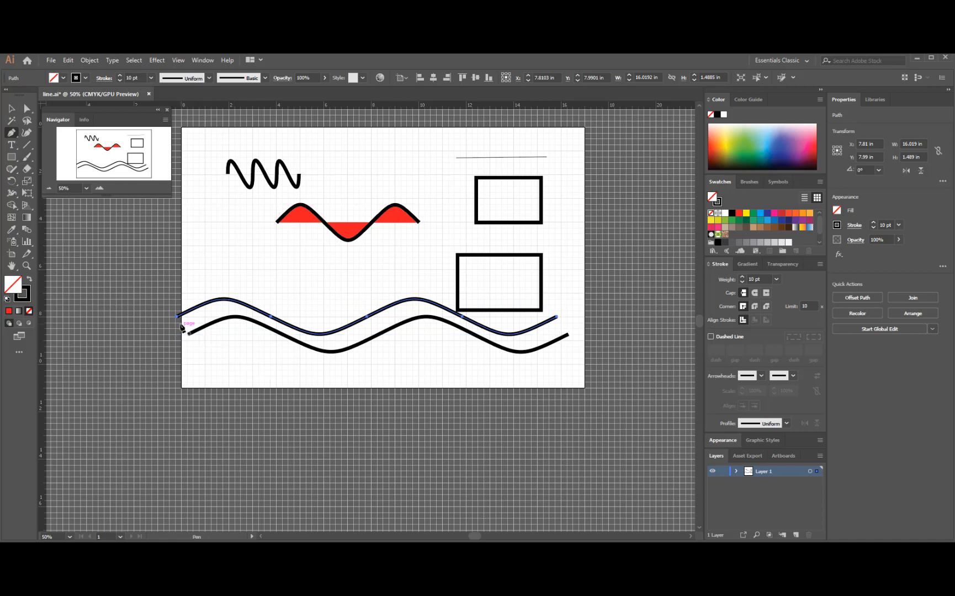
pyautogui.moveTo(177, 316); pyautogui.dragTo(128, 340)
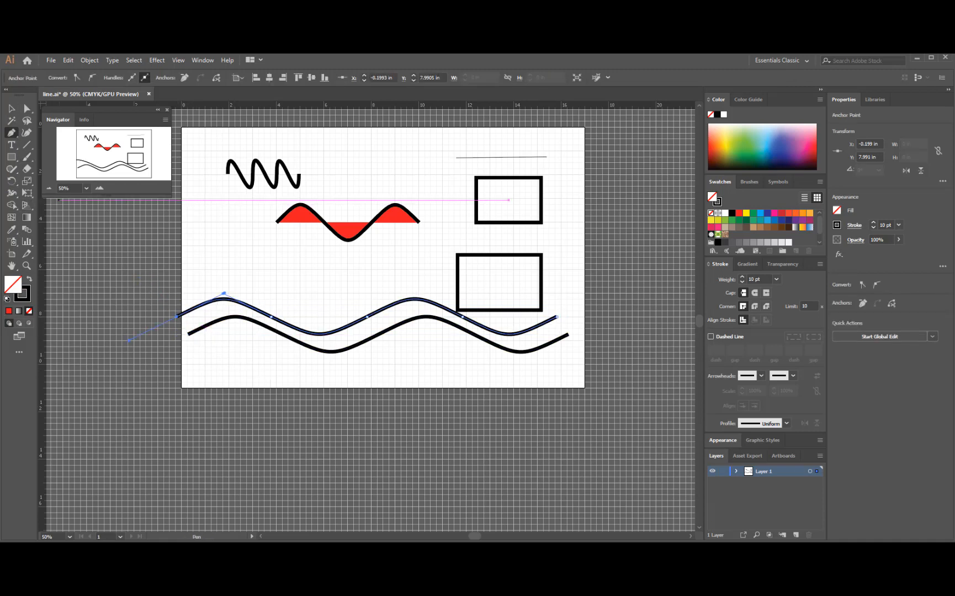
pyautogui.click(11, 108)
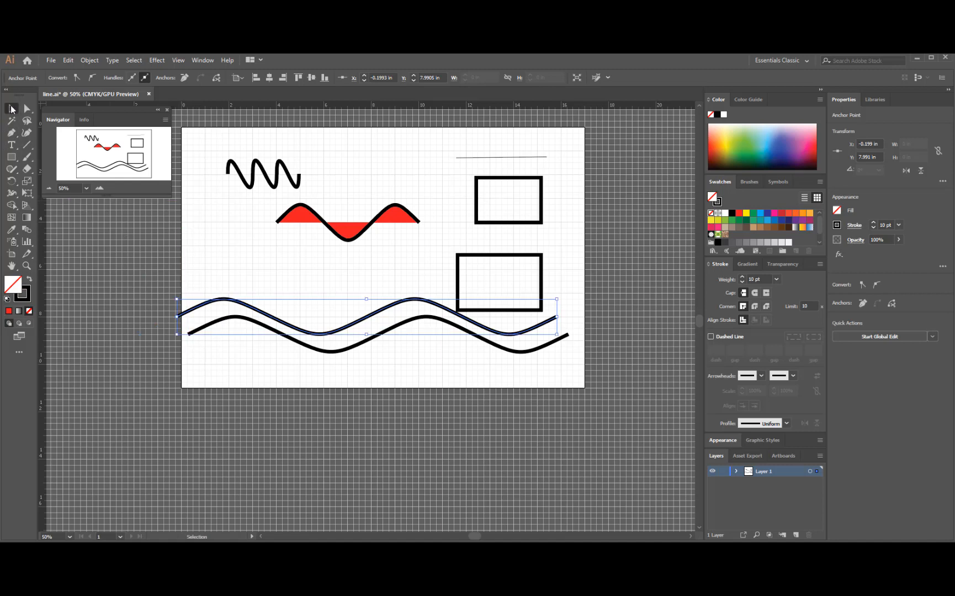
pyautogui.click(208, 248)
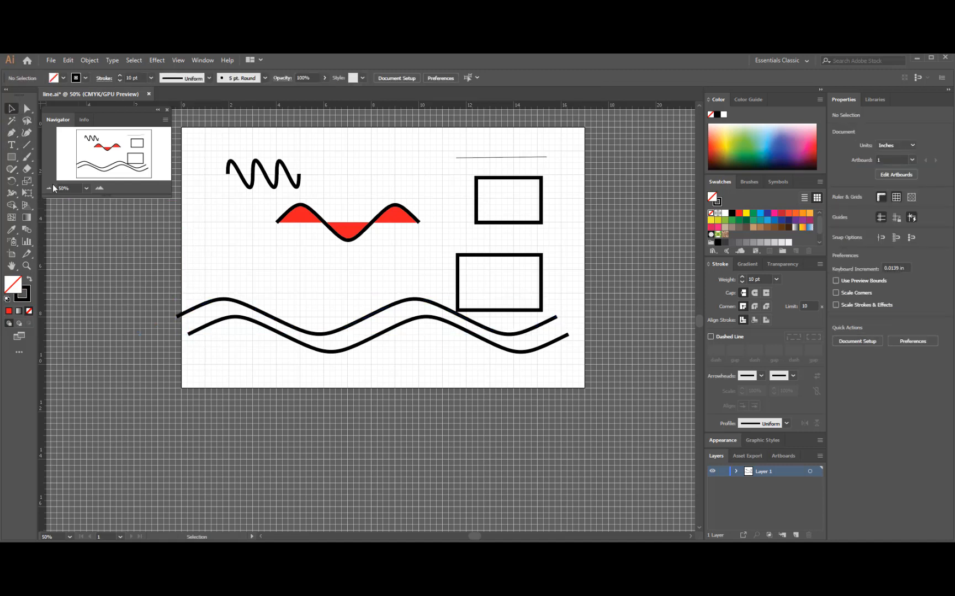
# Step: Join the left ends of the two long waves with a straight Pen segment and select the combined path
pyautogui.click(12, 133)
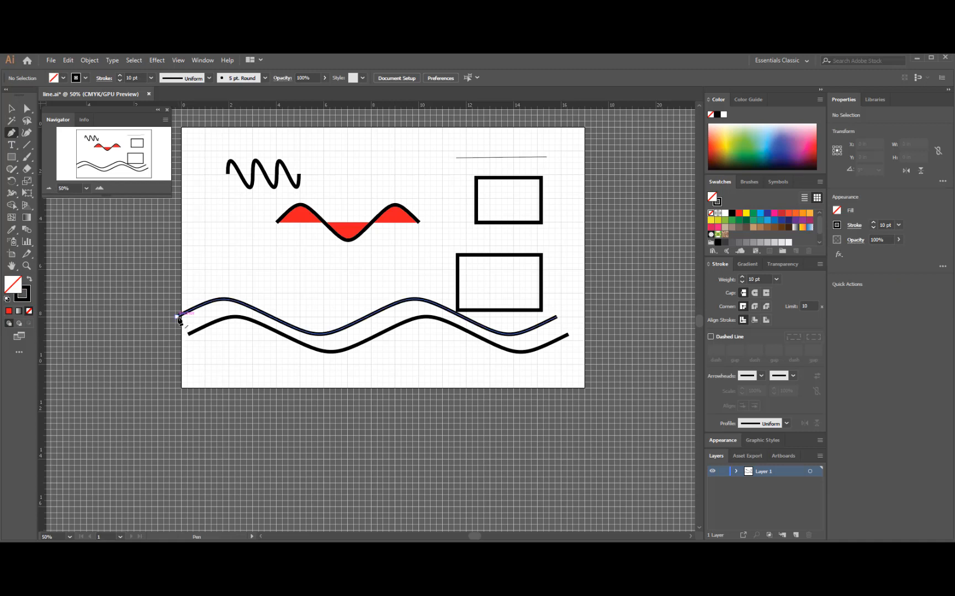
pyautogui.click(177, 316)
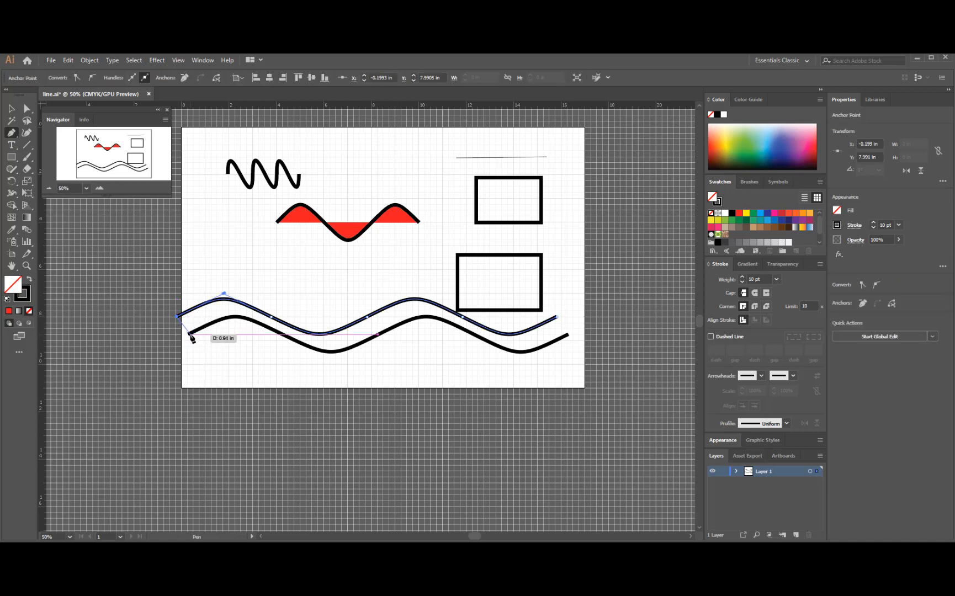
pyautogui.click(189, 334)
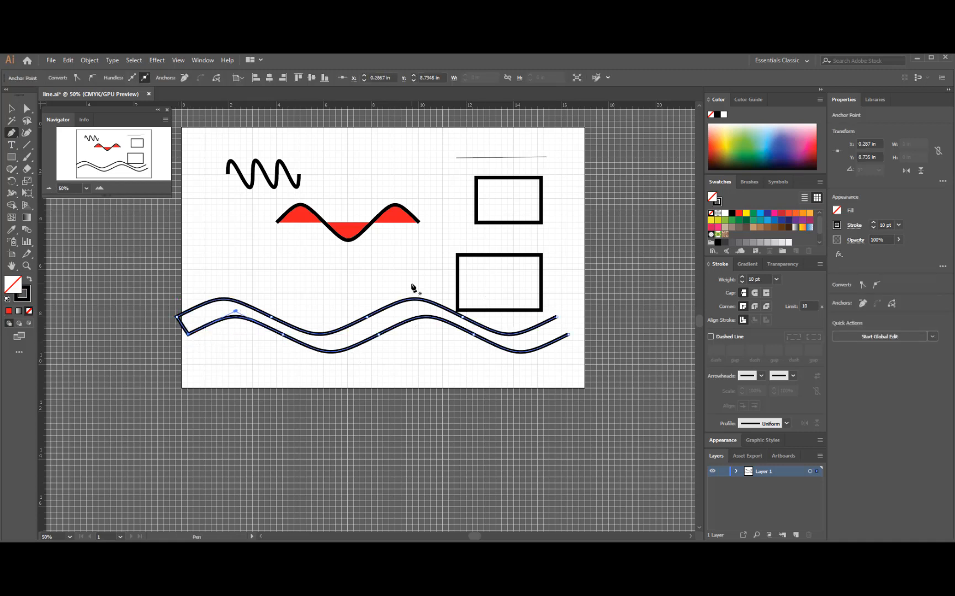
pyautogui.click(11, 134)
pyautogui.click(10, 109)
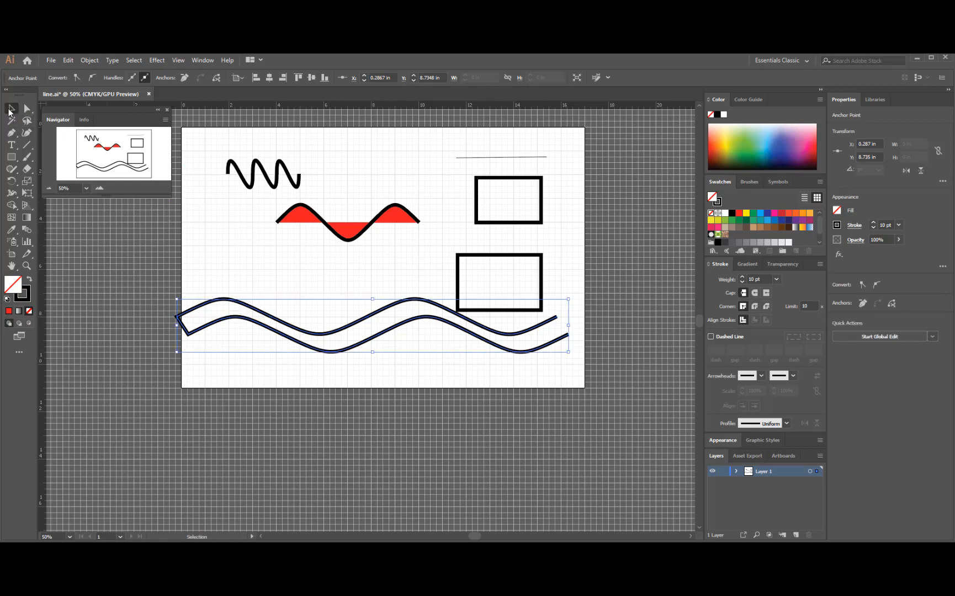
pyautogui.click(346, 277)
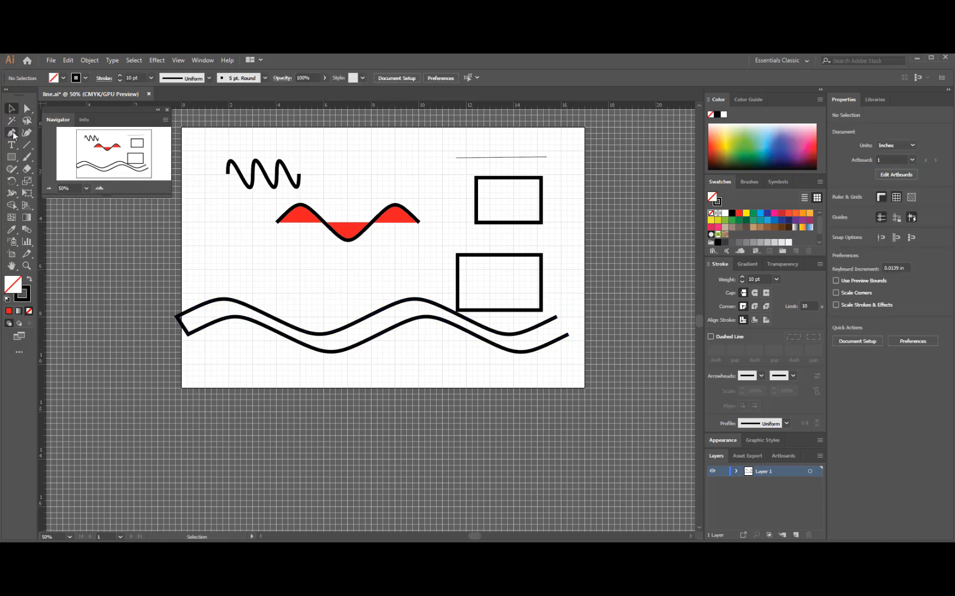
pyautogui.click(285, 325)
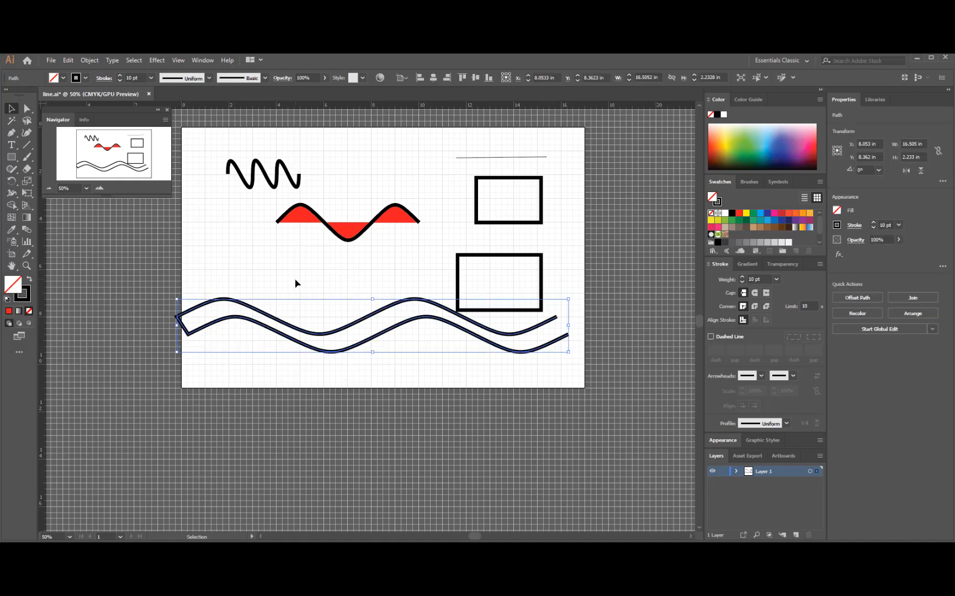
# Step: Join the open right ends of the two long waves with a straight Pen segment to close the band
pyautogui.click(155, 206)
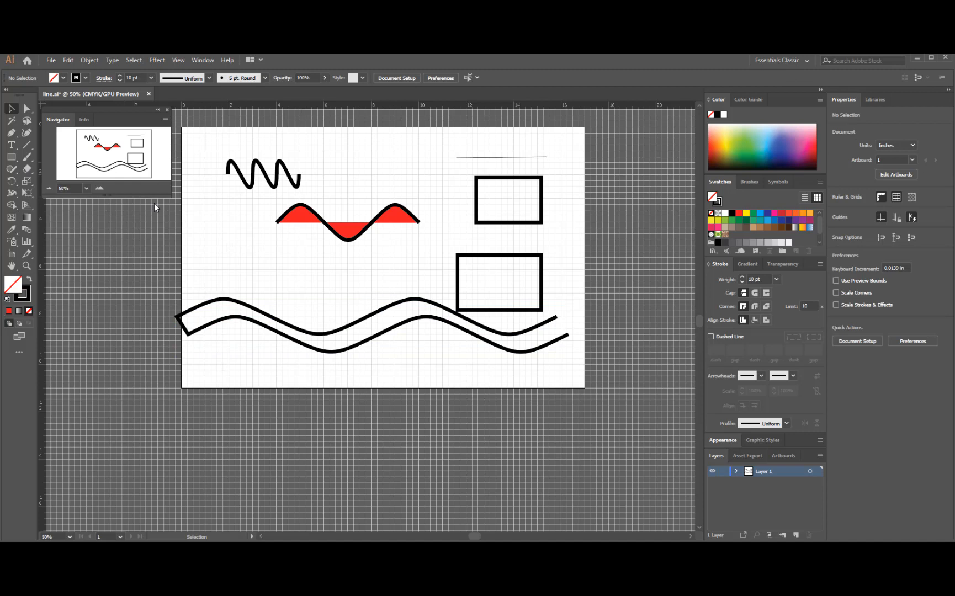
pyautogui.click(11, 133)
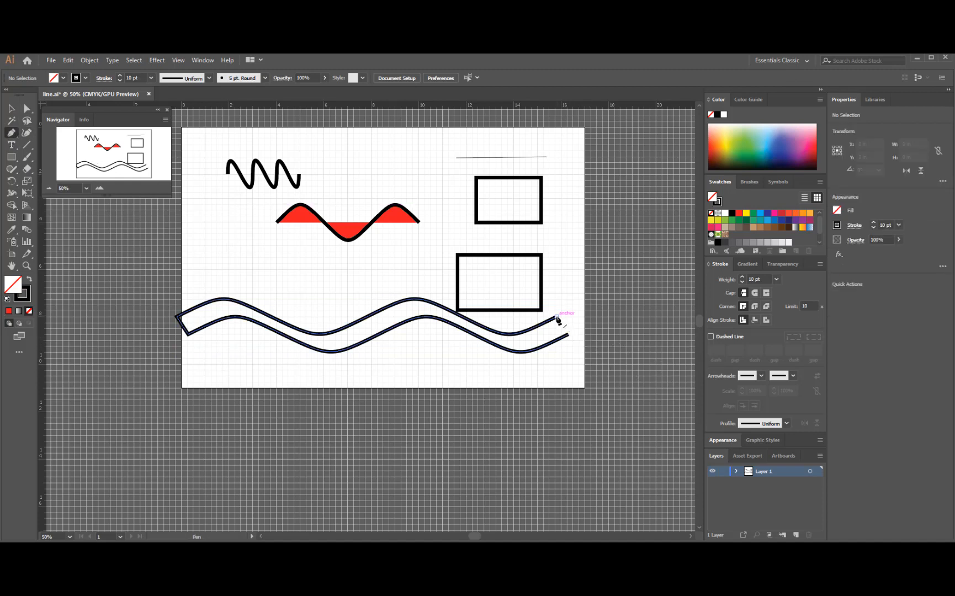
pyautogui.moveTo(556, 318); pyautogui.dragTo(569, 338)
pyautogui.click(569, 335)
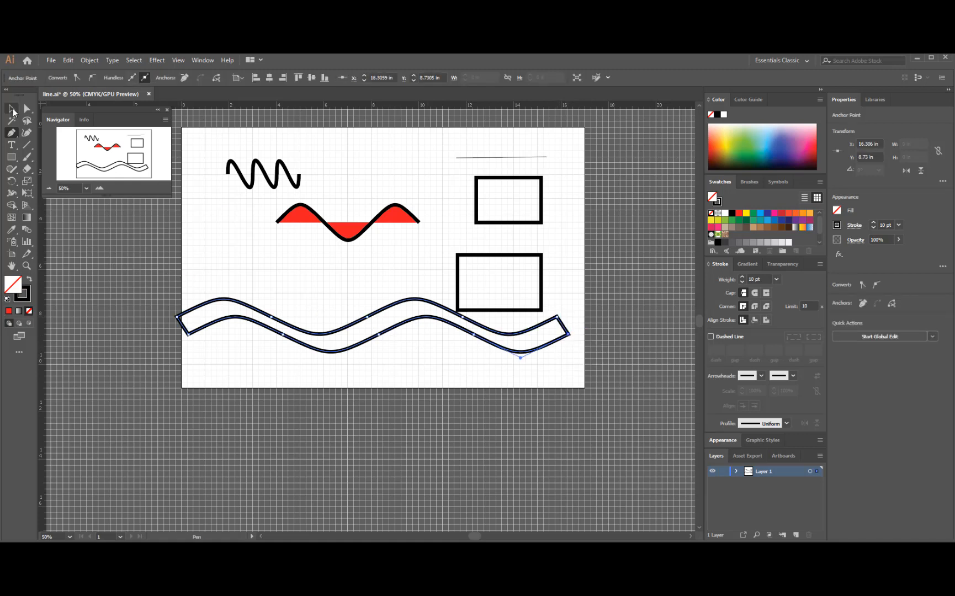
pyautogui.click(13, 109)
pyautogui.click(350, 333)
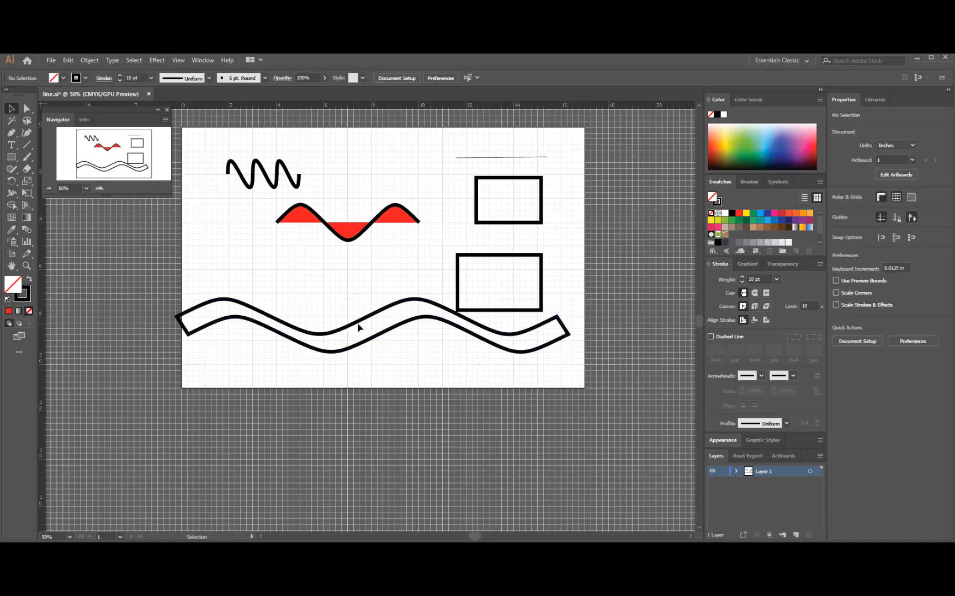
# Step: Move the closed wave band down inside the page, centred at about X 8.59, Y 9.38 in, and fill it with yellow
pyautogui.moveTo(358, 327); pyautogui.dragTo(371, 350)
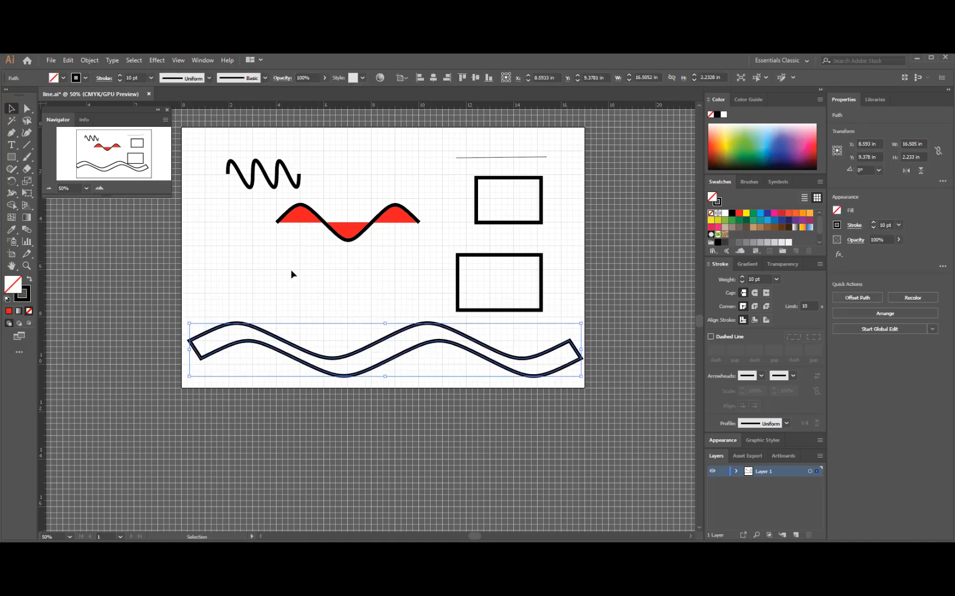
pyautogui.click(63, 79)
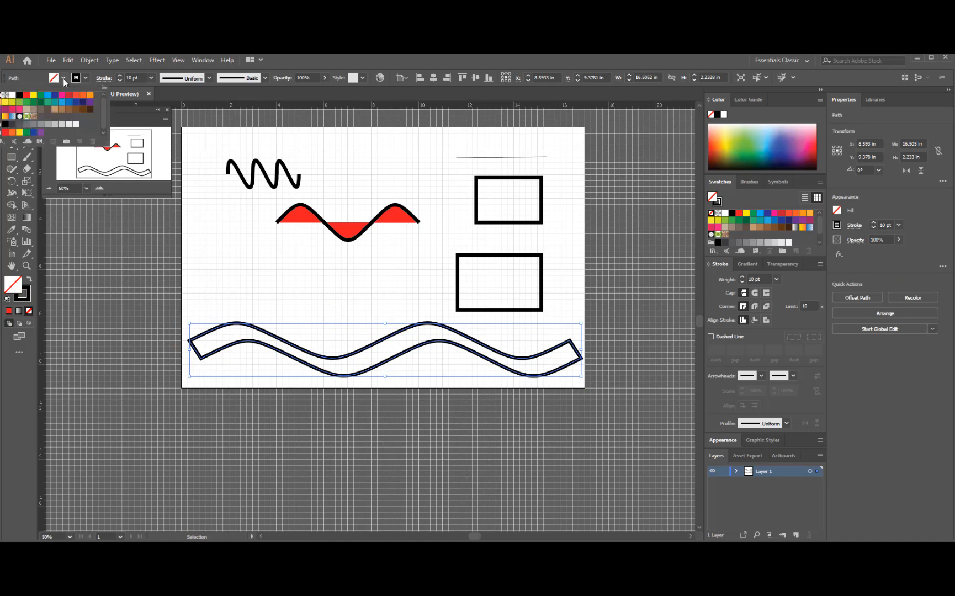
pyautogui.click(33, 97)
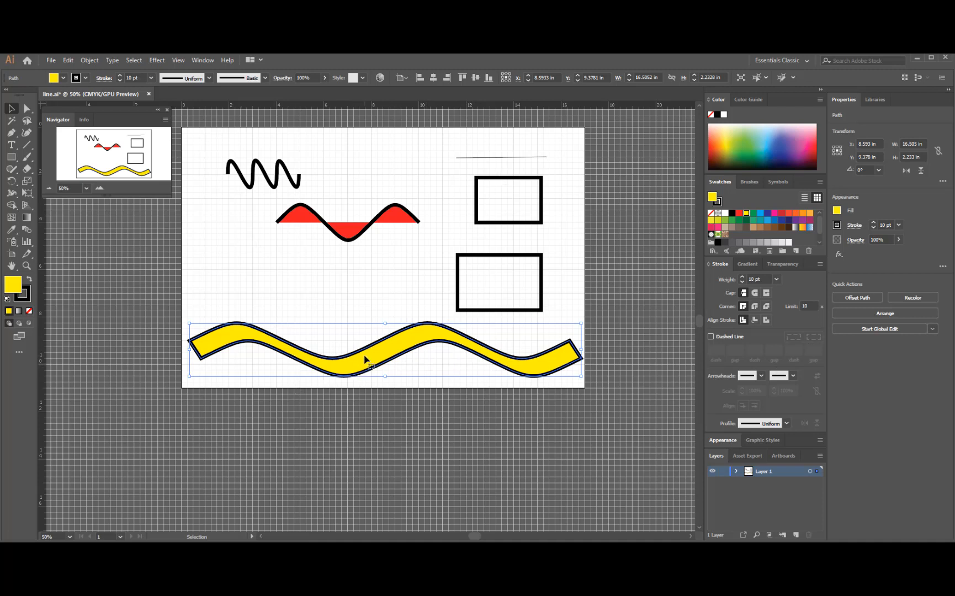
# Step: Move the yellow wave band up to the middle of the page, across the lower rectangle and the red wave
pyautogui.moveTo(367, 351); pyautogui.dragTo(381, 247)
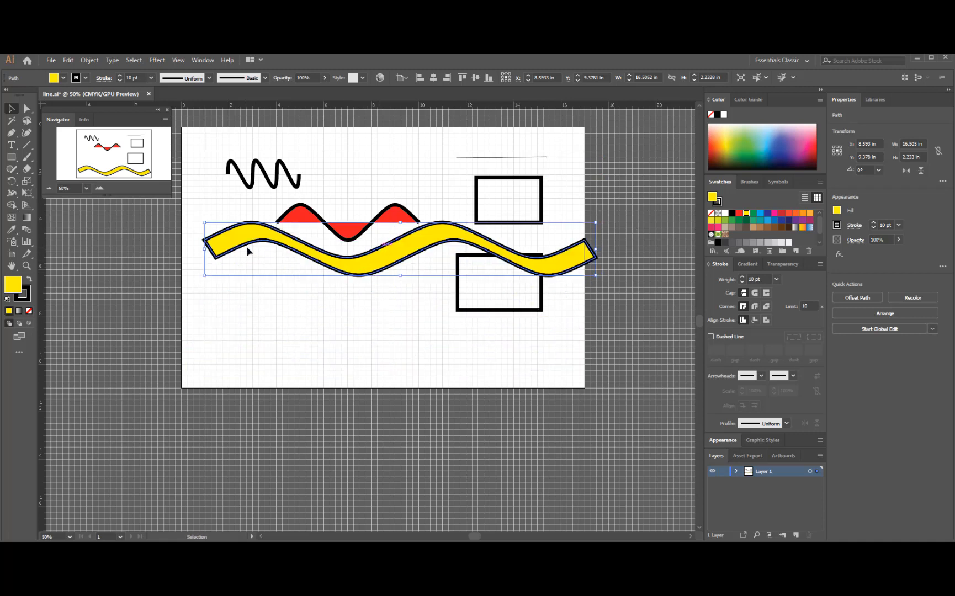